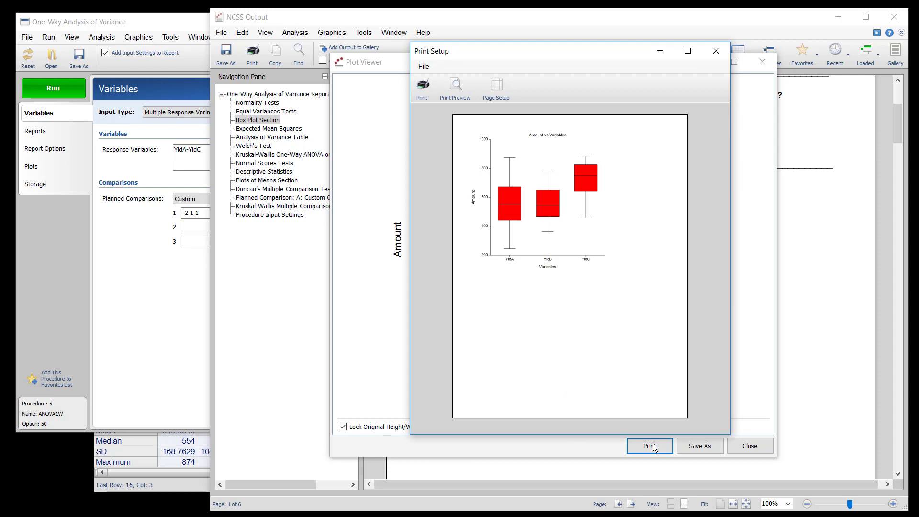
Step: Enlarge the box plot to nearly the full page width in the print setup, then close the setup
{"action": "left_click", "coordinate": [546, 237]}
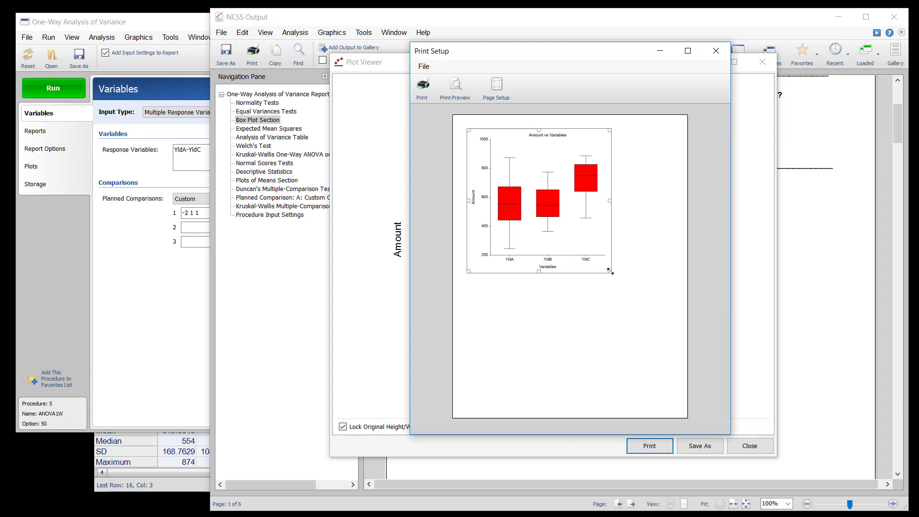
{"action": "left_click_drag", "start_coordinate": [609, 272], "coordinate": [667, 328]}
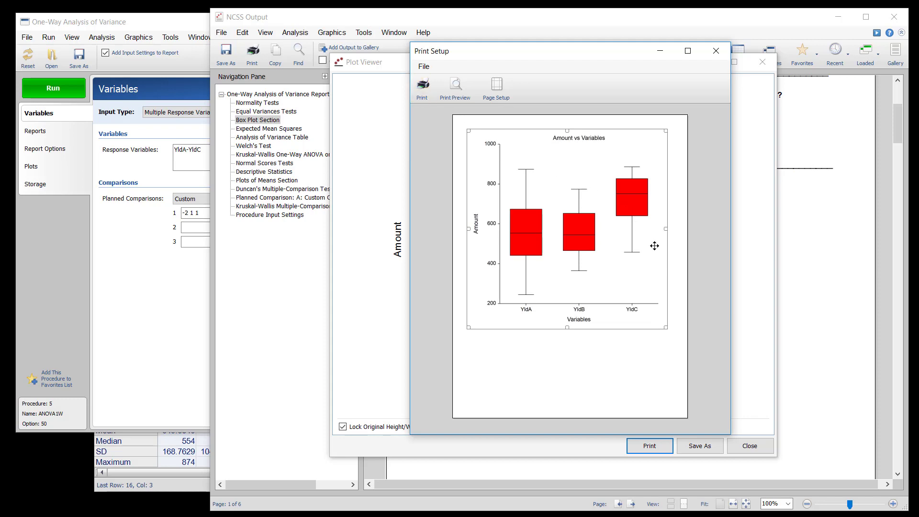
{"action": "left_click", "coordinate": [716, 51]}
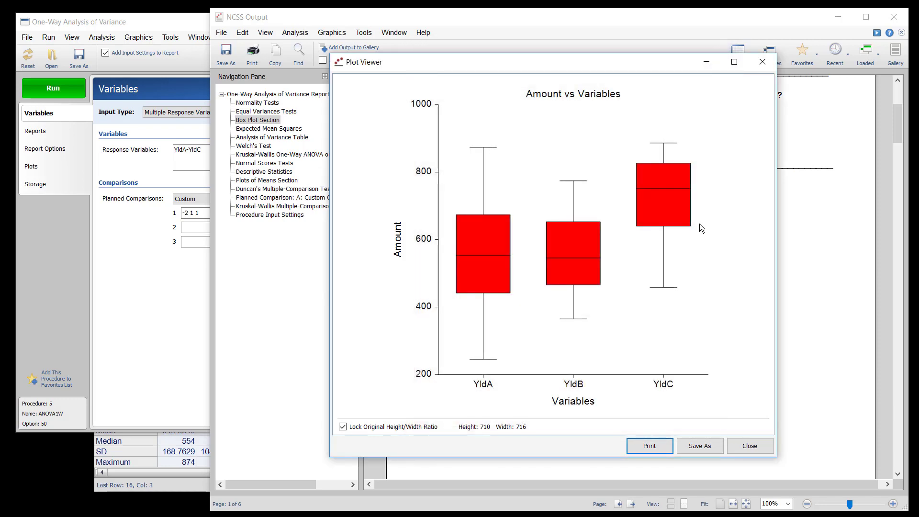
Step: Start saving the box plot as an image and open the list of available file formats
{"action": "left_click", "coordinate": [698, 446]}
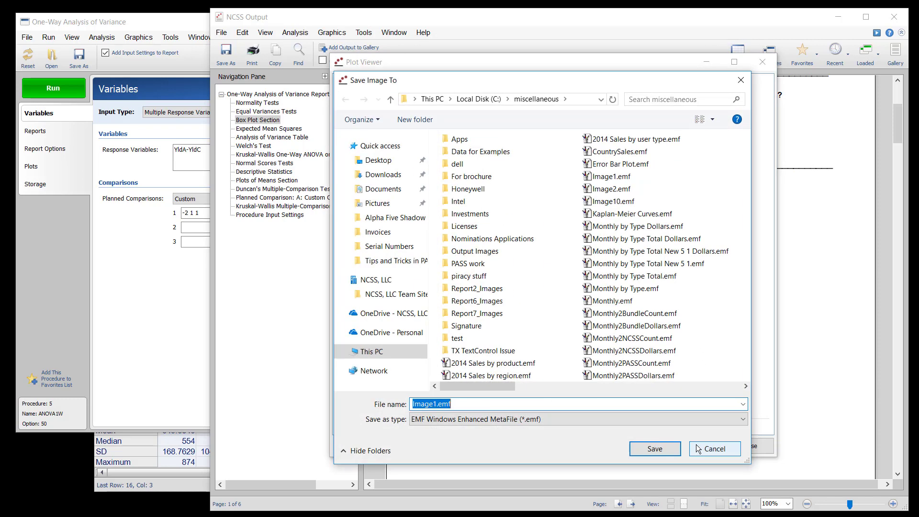
{"action": "left_click", "coordinate": [743, 420]}
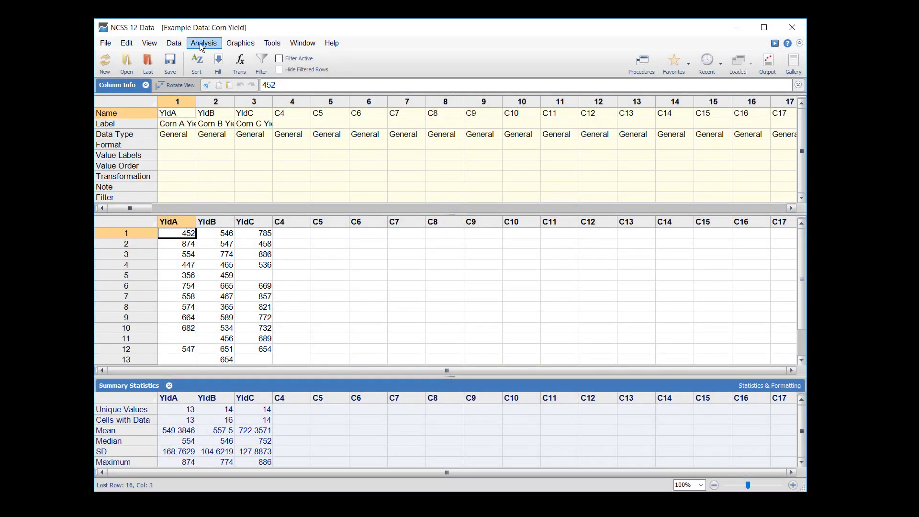
Step: Examine the available analysis and graphics procedures, including the recent and favorite procedure lists
{"action": "left_click", "coordinate": [202, 44]}
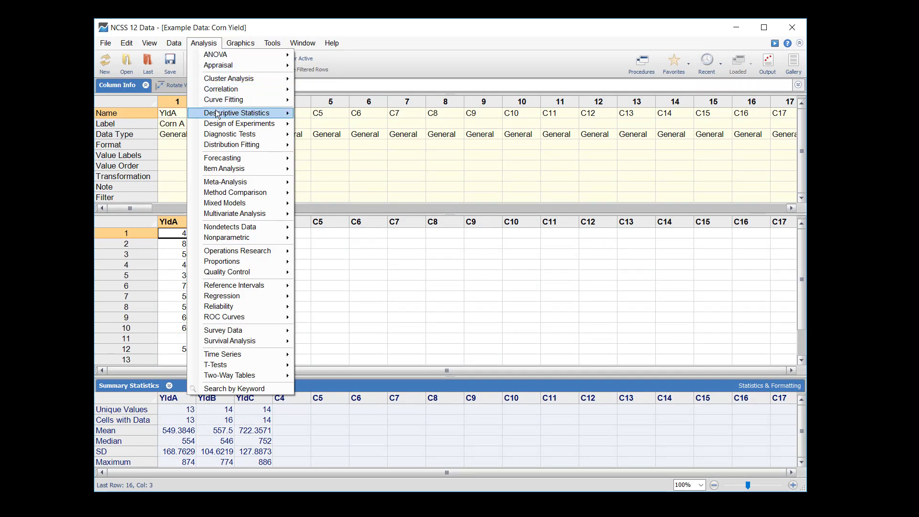
{"action": "mouse_move", "coordinate": [225, 114]}
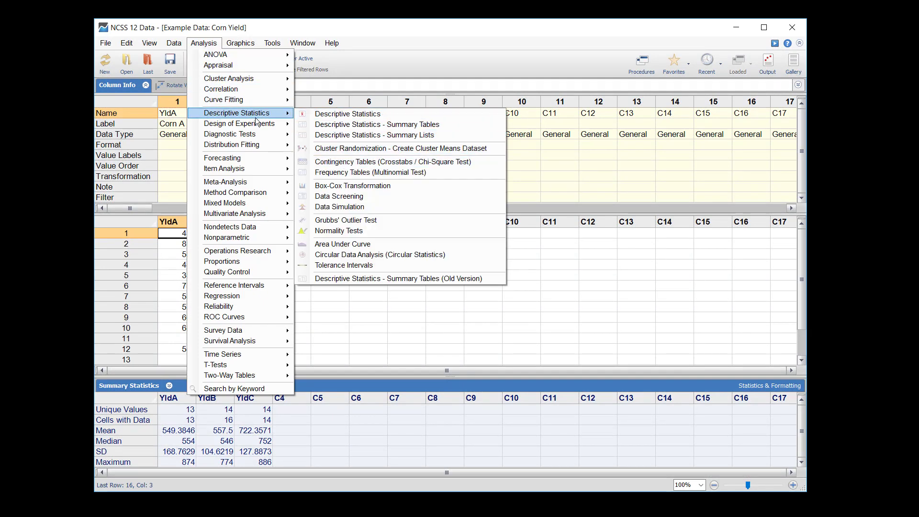
{"action": "left_click", "coordinate": [237, 45]}
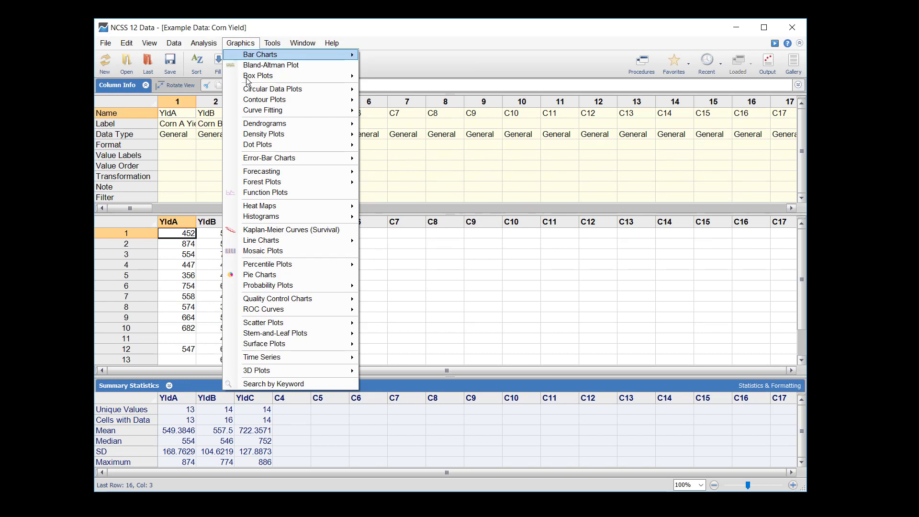
{"action": "mouse_move", "coordinate": [298, 127]}
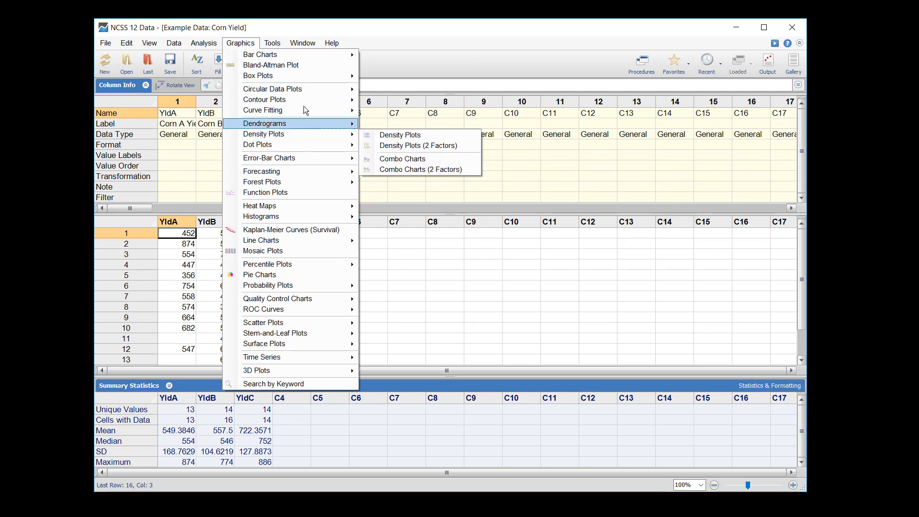
{"action": "left_click", "coordinate": [400, 30]}
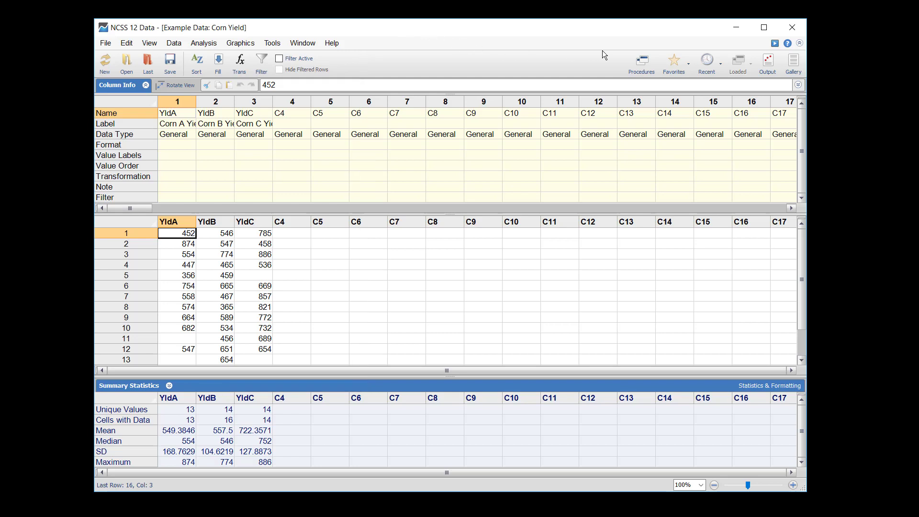
{"action": "left_click", "coordinate": [708, 62]}
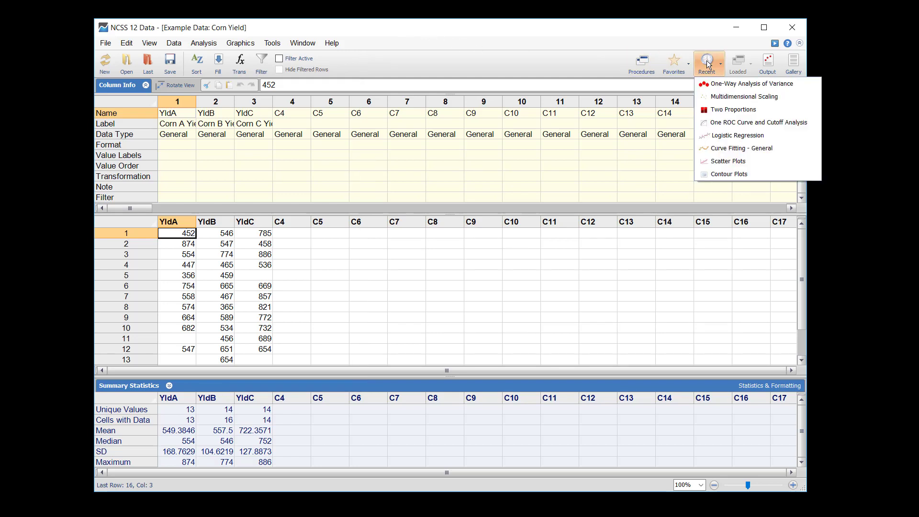
{"action": "left_click", "coordinate": [678, 58]}
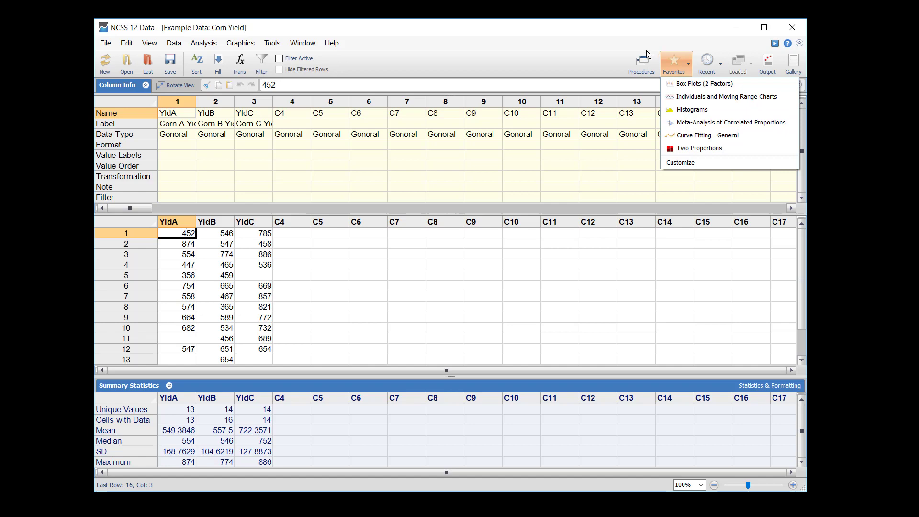
Step: Open the Procedure Navigator and view the Appraisal and Curve Fitting procedures under Analysis
{"action": "left_click", "coordinate": [644, 68]}
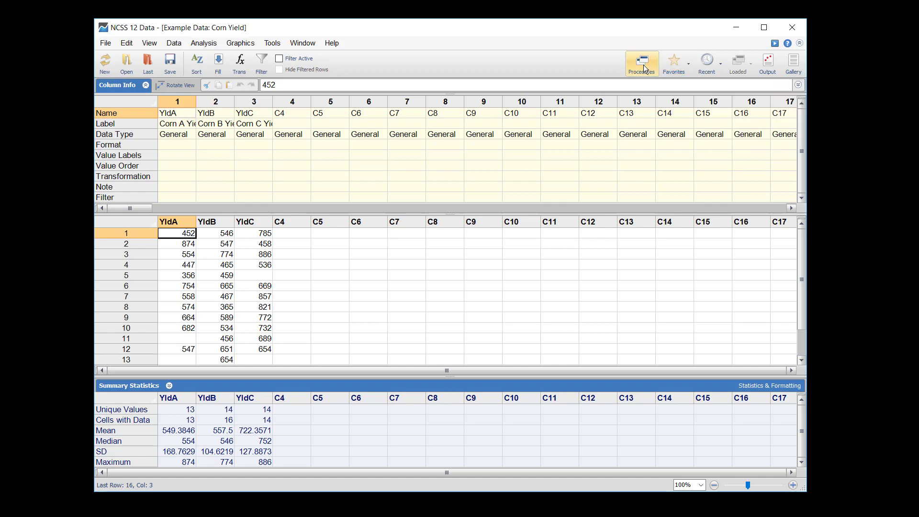
{"action": "left_click", "coordinate": [644, 69]}
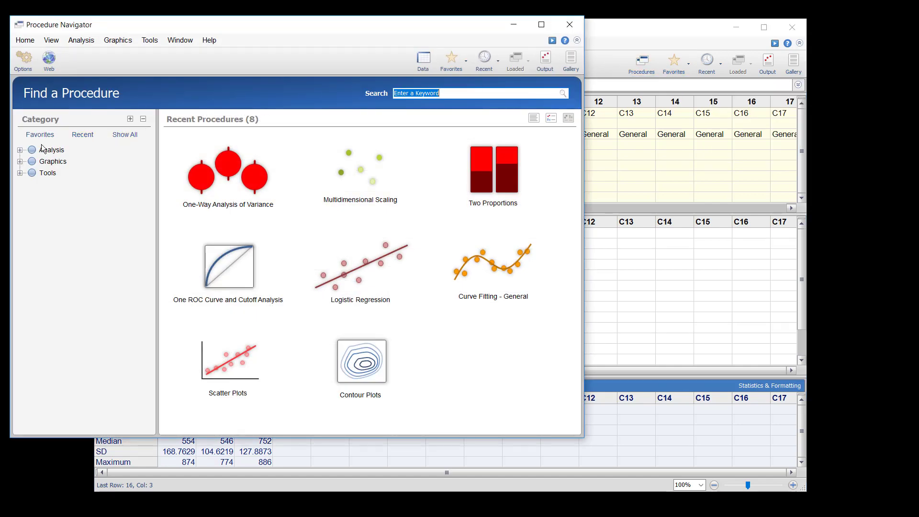
{"action": "left_click", "coordinate": [20, 149]}
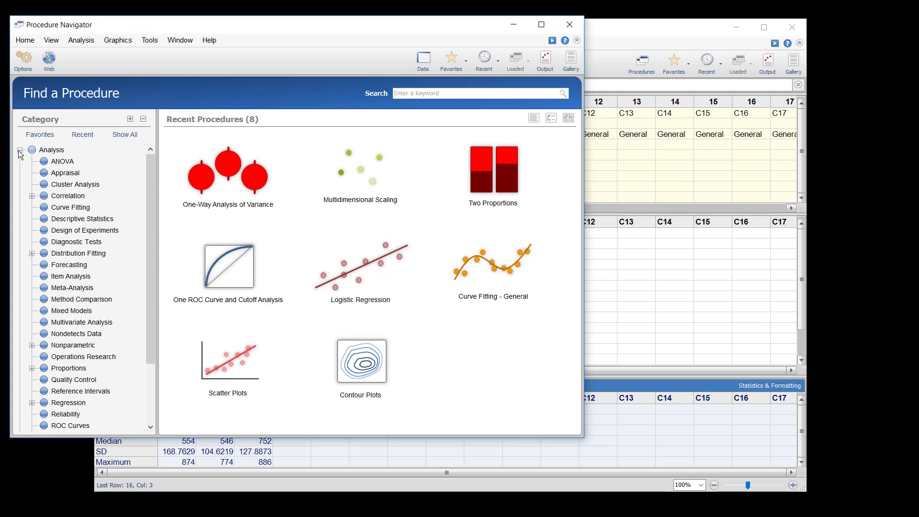
{"action": "left_click", "coordinate": [61, 177]}
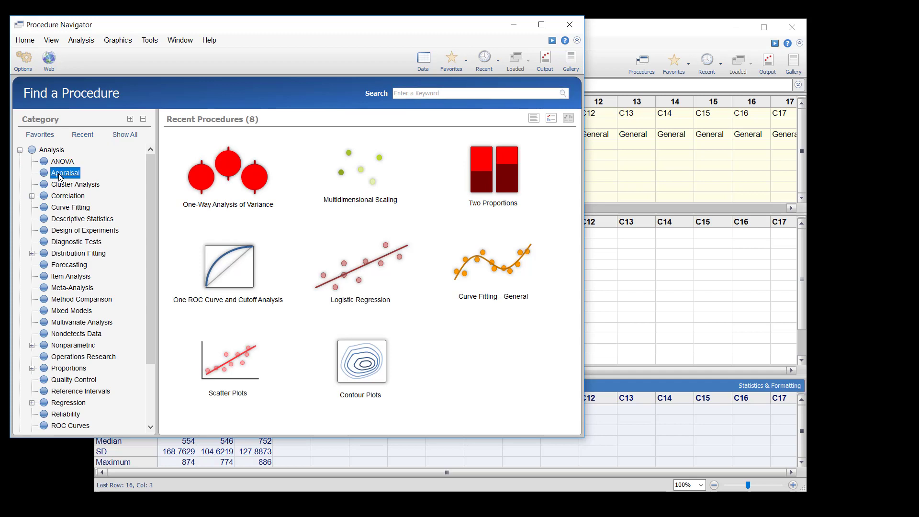
{"action": "left_click", "coordinate": [67, 208]}
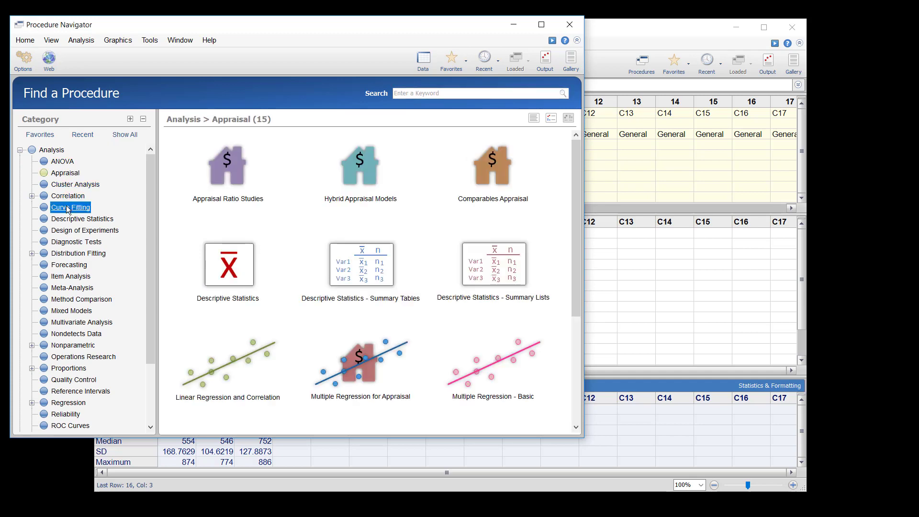
Step: Browse the Curve Fitting, Dot Plots and Heat Maps procedures under Graphics, and collapse the category tree
{"action": "left_click", "coordinate": [19, 151]}
{"action": "left_click", "coordinate": [19, 162]}
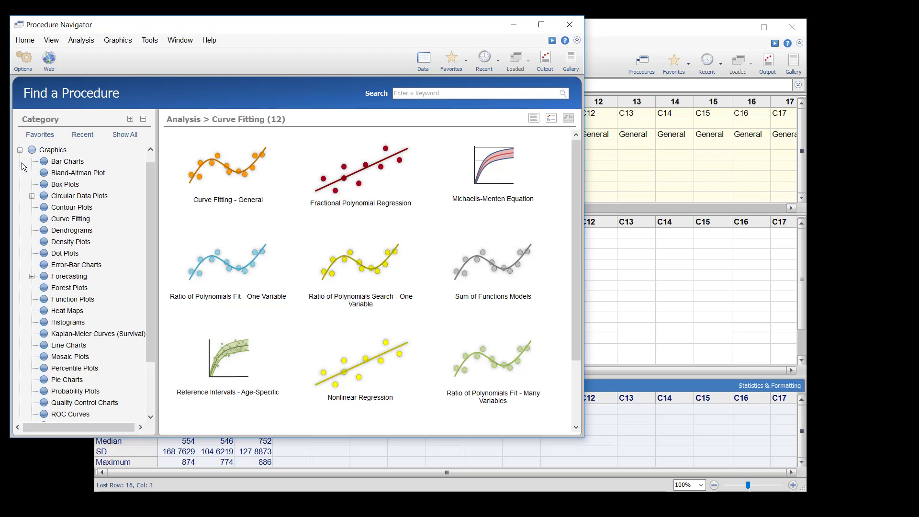
{"action": "left_click", "coordinate": [56, 219]}
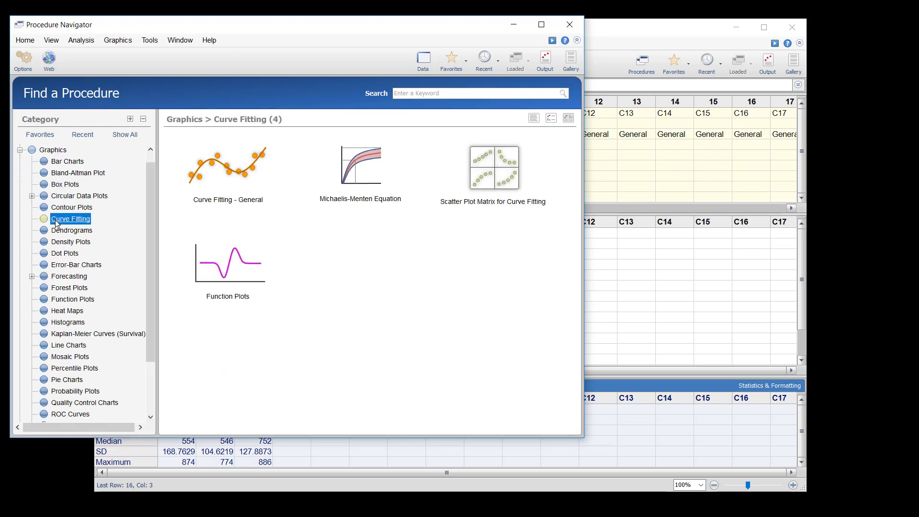
{"action": "left_click", "coordinate": [61, 254]}
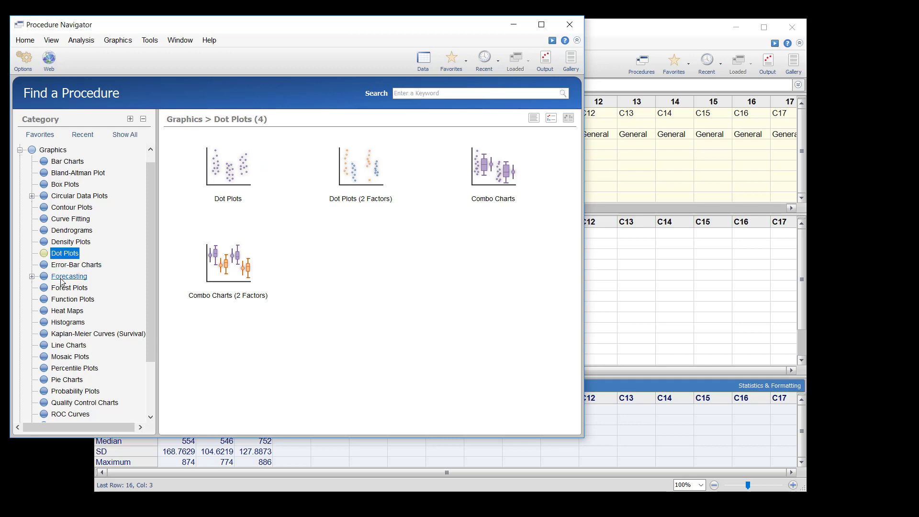
{"action": "left_click", "coordinate": [61, 312]}
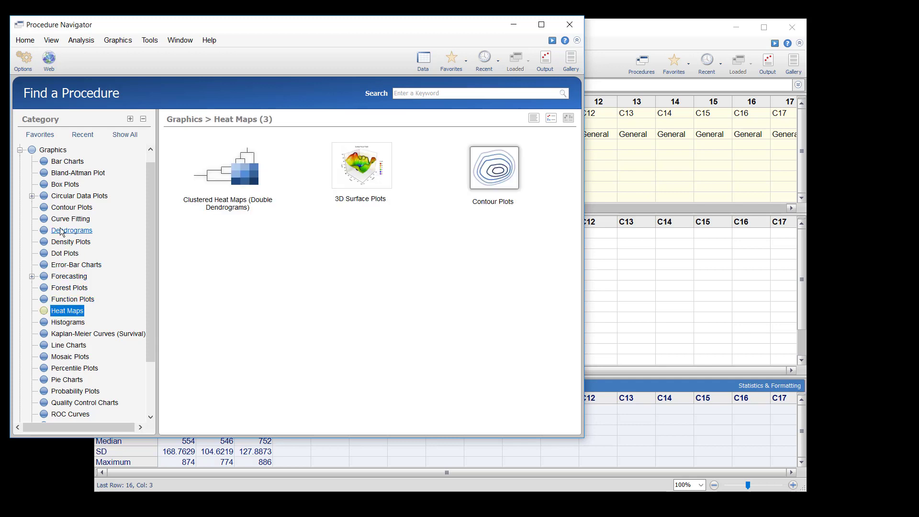
{"action": "left_click", "coordinate": [19, 151]}
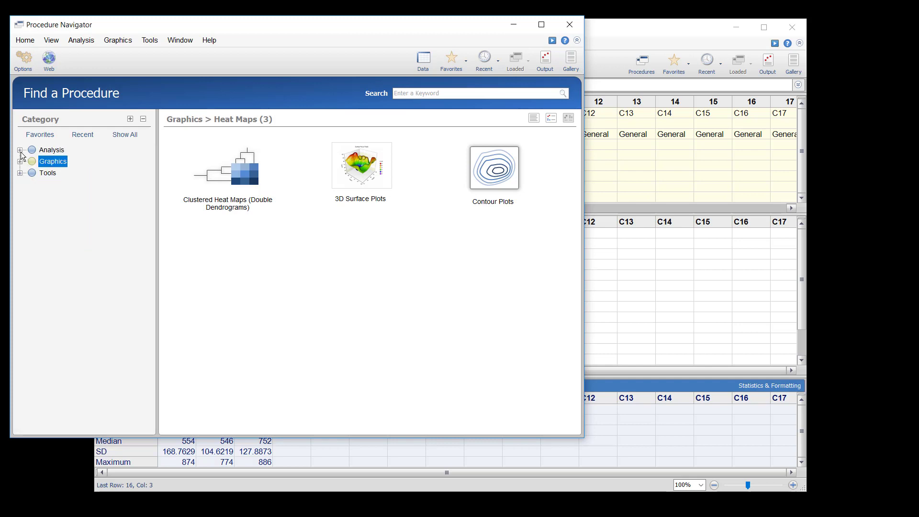
Step: Search the procedures for "regression" and look through the results
{"action": "left_click", "coordinate": [420, 94]}
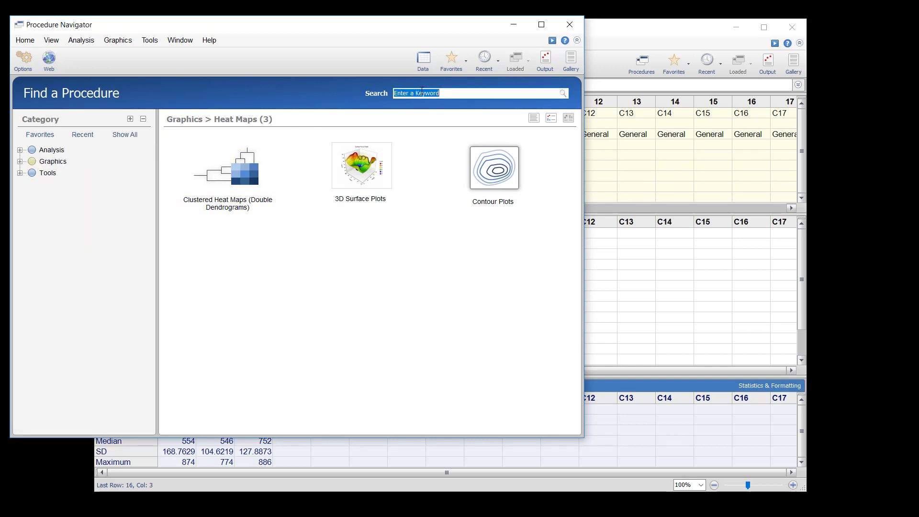
{"action": "type", "text": "regression"}
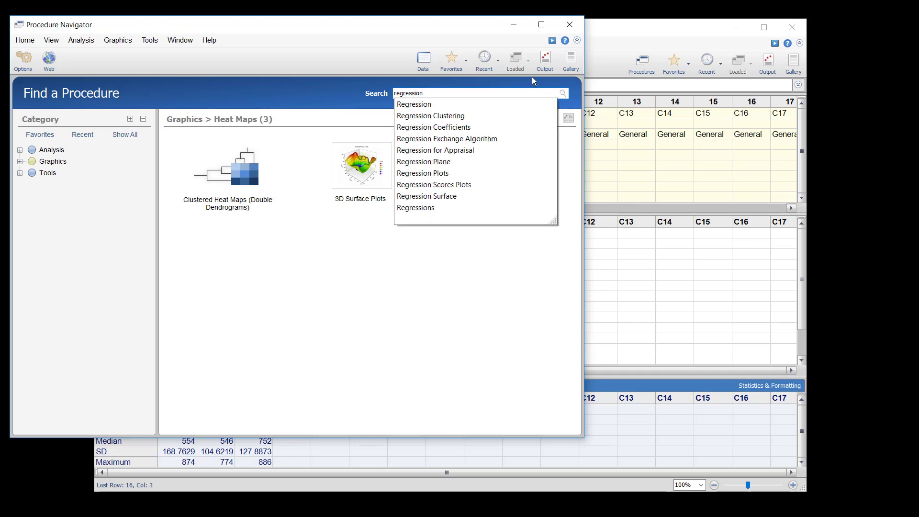
{"action": "left_click", "coordinate": [565, 94]}
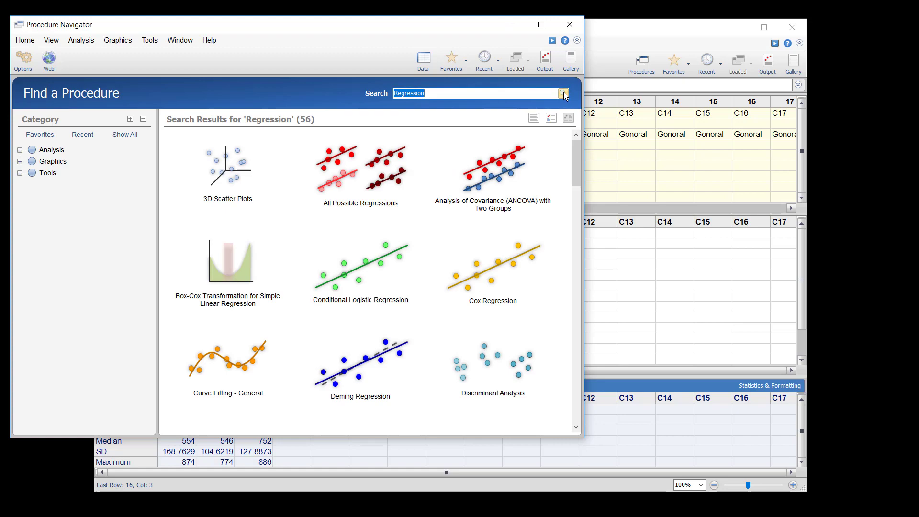
{"action": "mouse_move", "coordinate": [573, 148]}
{"action": "left_mouse_down"}
{"action": "mouse_move", "coordinate": [566, 372]}
{"action": "mouse_move", "coordinate": [564, 143]}
{"action": "left_mouse_up"}
Step: Display the search results as a list, small icons and large icons, and widen the Procedure Navigator window
{"action": "left_click", "coordinate": [533, 118]}
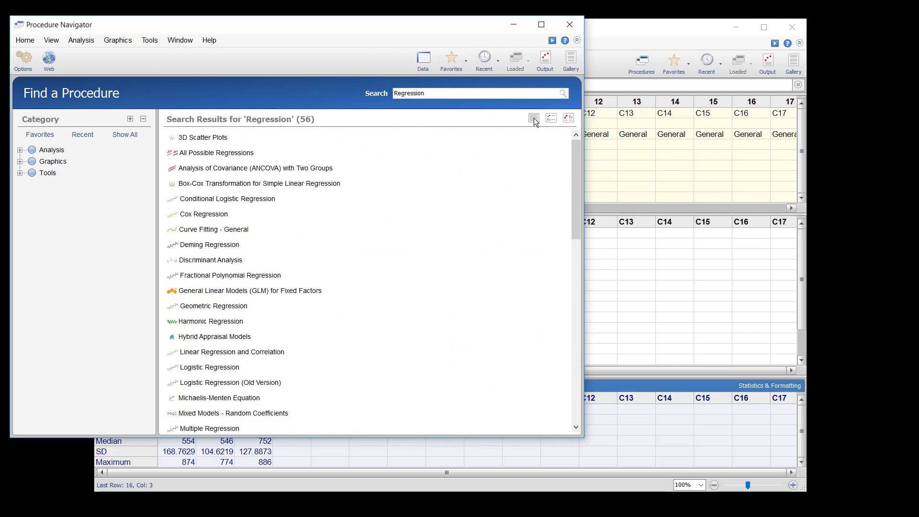
{"action": "mouse_move", "coordinate": [573, 148]}
{"action": "left_mouse_down"}
{"action": "mouse_move", "coordinate": [571, 174]}
{"action": "mouse_move", "coordinate": [567, 141]}
{"action": "left_mouse_up"}
{"action": "left_click", "coordinate": [551, 121]}
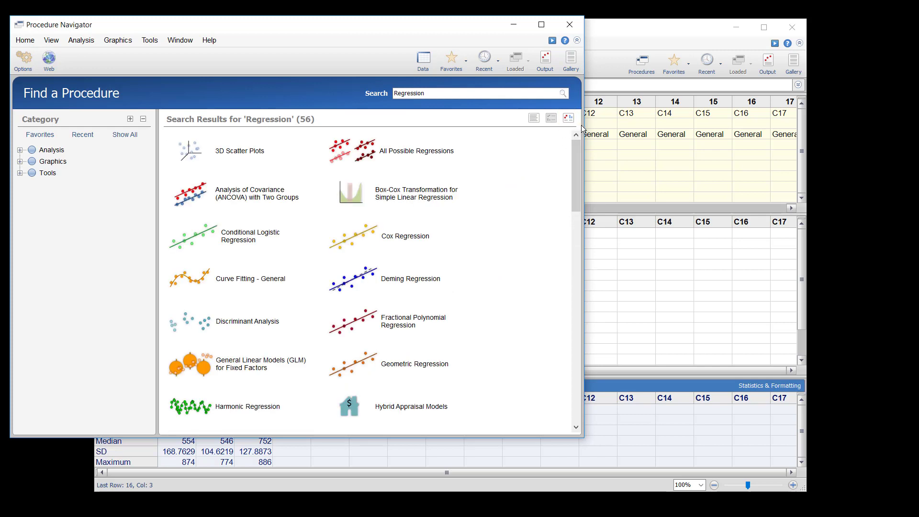
{"action": "left_click_drag", "start_coordinate": [583, 125], "coordinate": [669, 129]}
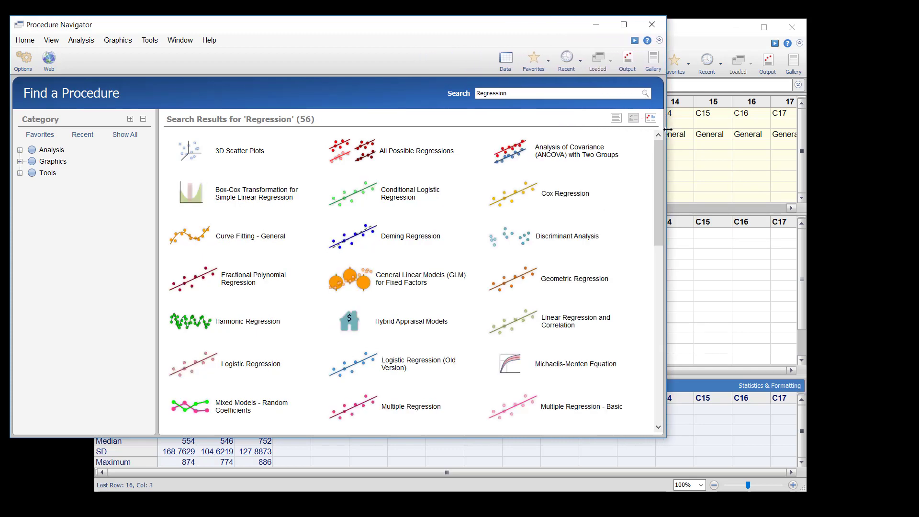
{"action": "left_click", "coordinate": [653, 118]}
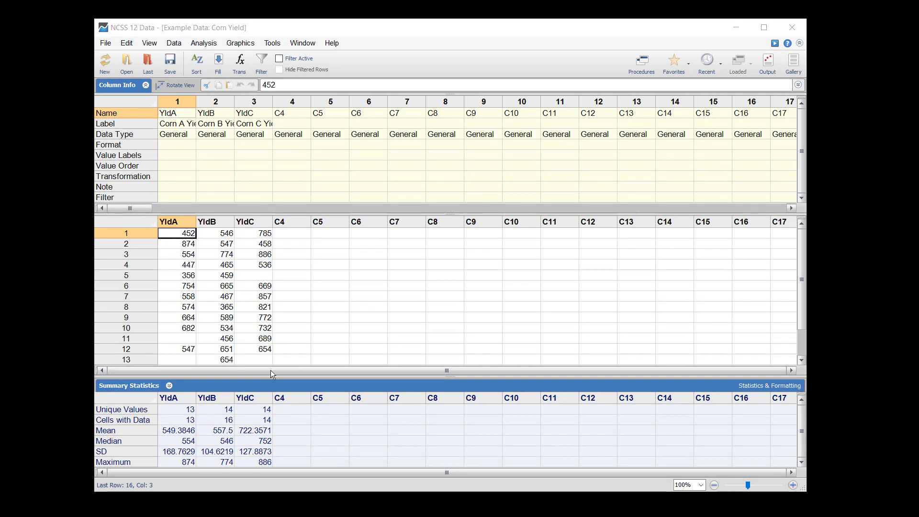
Step: Inspect the Transformation Editor for the YldC column and close it without entering a formula
{"action": "left_click", "coordinate": [258, 178]}
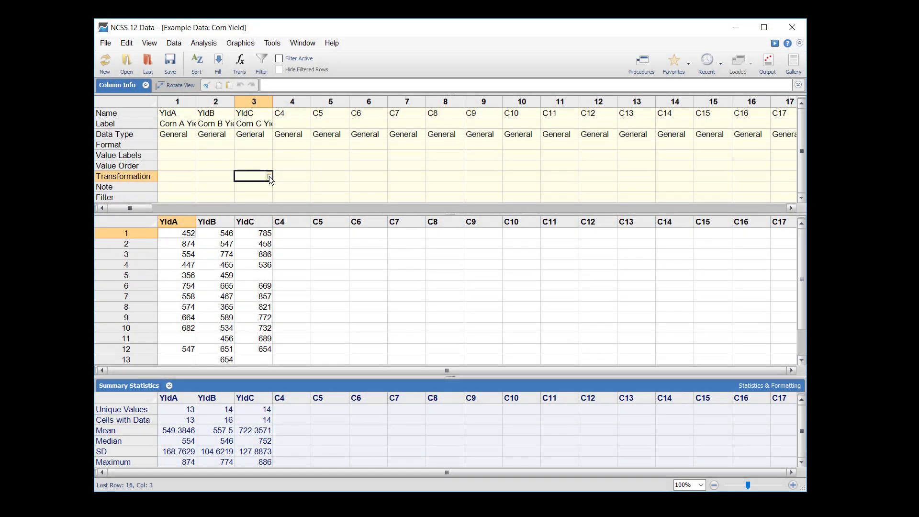
{"action": "left_click", "coordinate": [269, 176]}
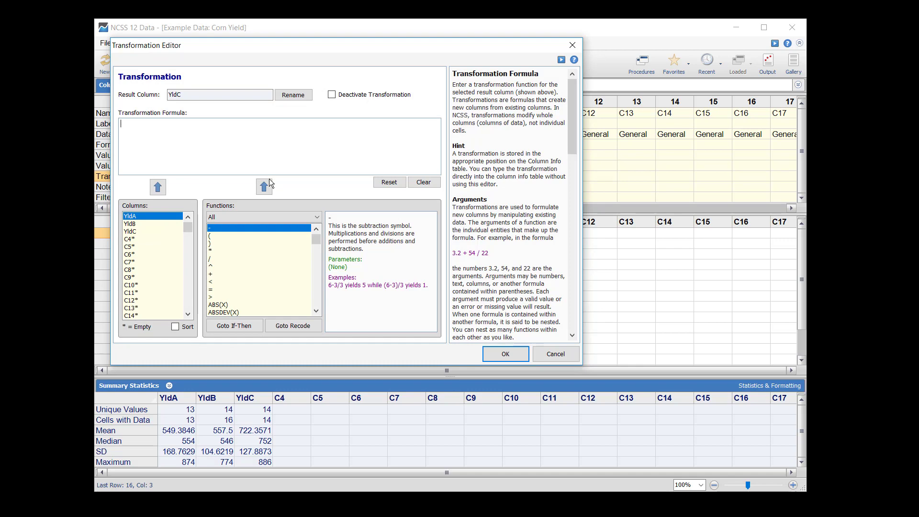
{"action": "left_click", "coordinate": [496, 354]}
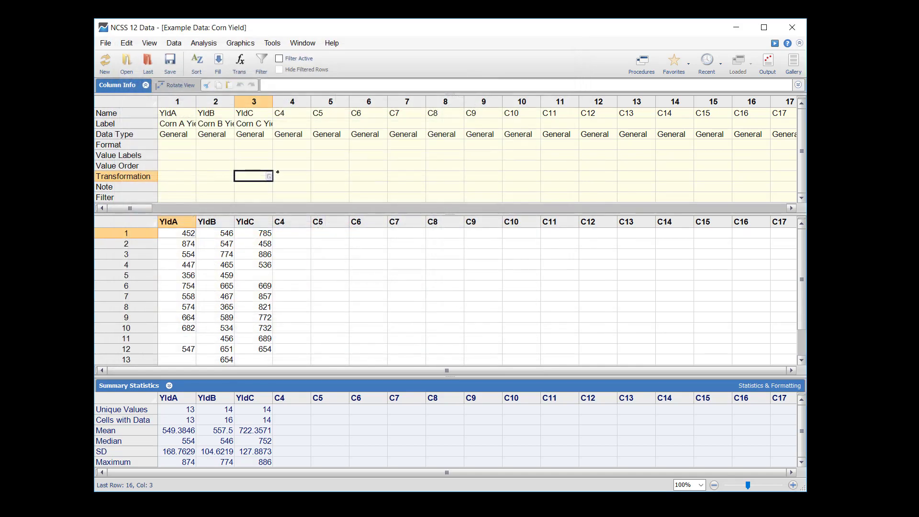
Step: Inspect the data type and display format options for the YldC column, keeping the General settings
{"action": "left_click", "coordinate": [258, 145]}
{"action": "left_click", "coordinate": [269, 145]}
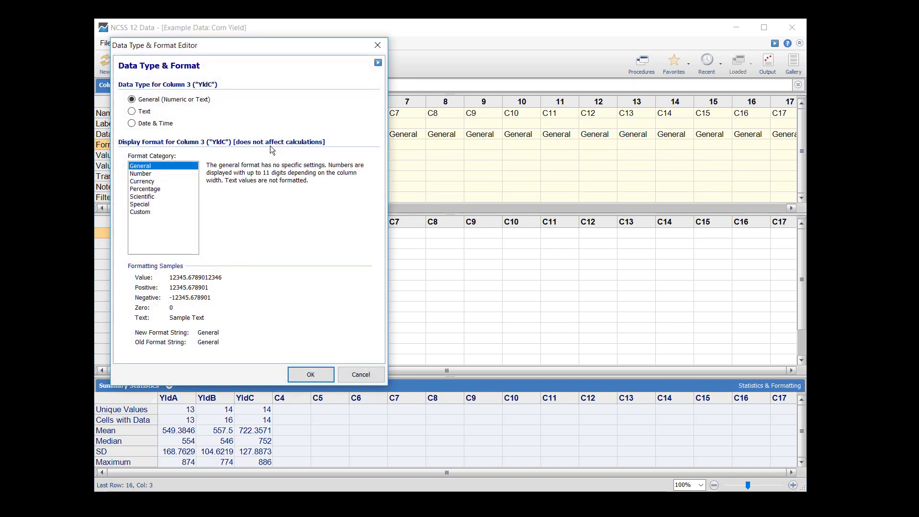
{"action": "left_click", "coordinate": [312, 374]}
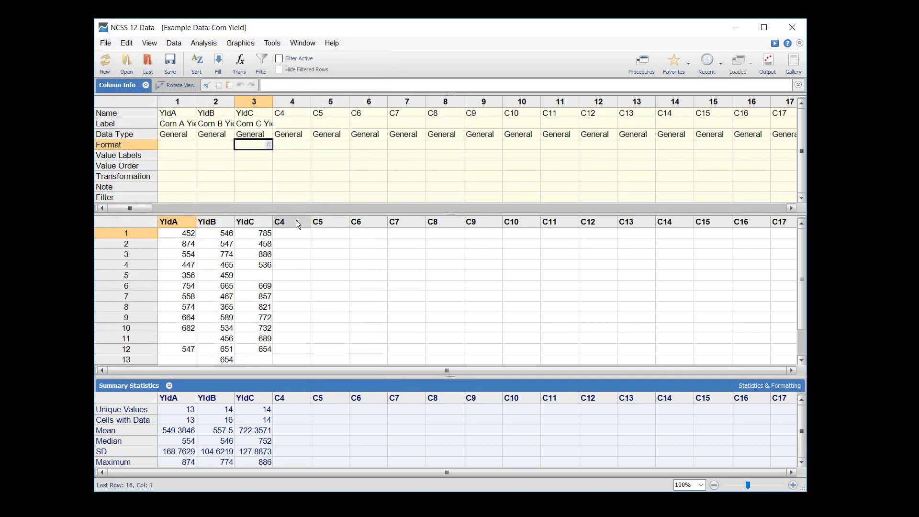
Step: Inspect the Filter Editor for the YldC column using a range condition, and close it without entering limits
{"action": "left_click", "coordinate": [261, 197]}
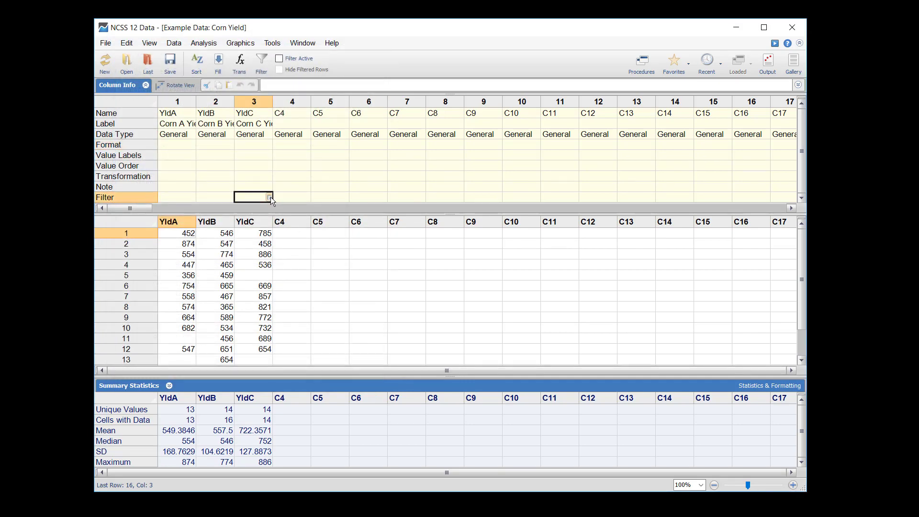
{"action": "left_click", "coordinate": [270, 197]}
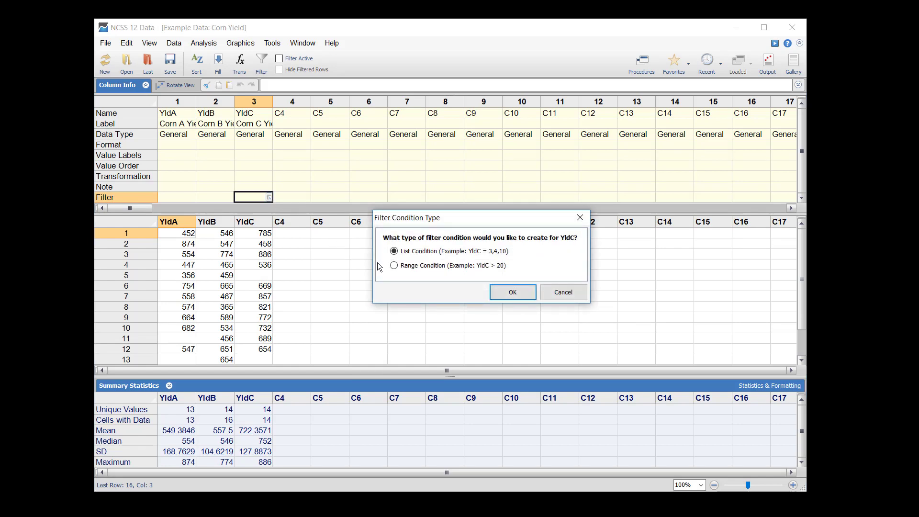
{"action": "left_click", "coordinate": [512, 292]}
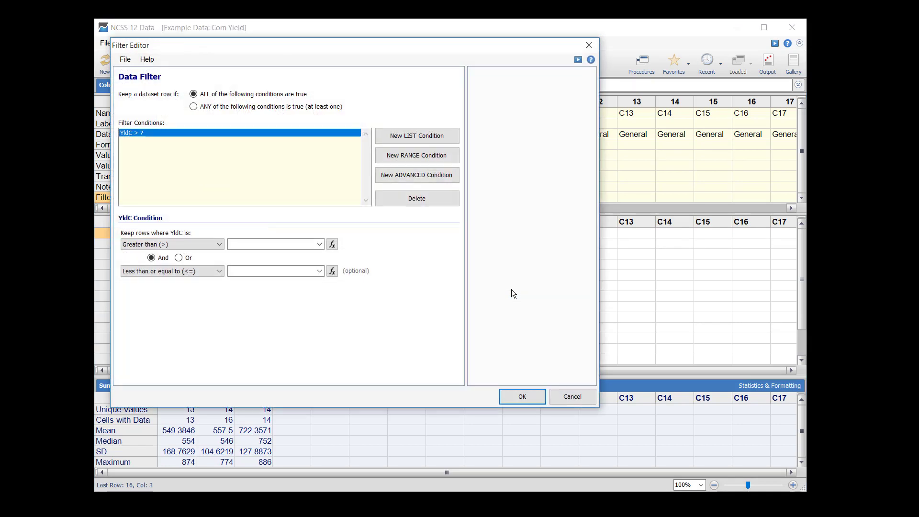
{"action": "left_click", "coordinate": [525, 397]}
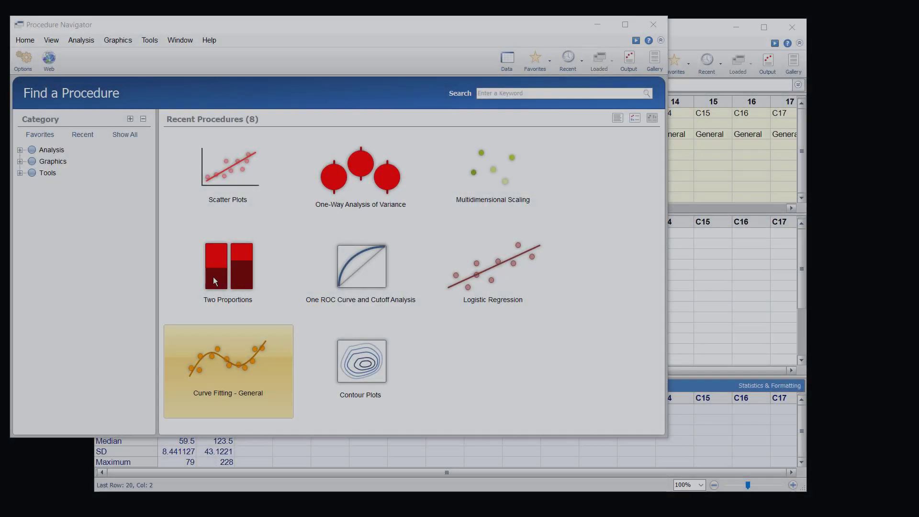
Step: Open the Scatter Plots procedure, enable interactive plot editing during the run, and run the Weight versus Height plot
{"action": "left_click", "coordinate": [218, 181]}
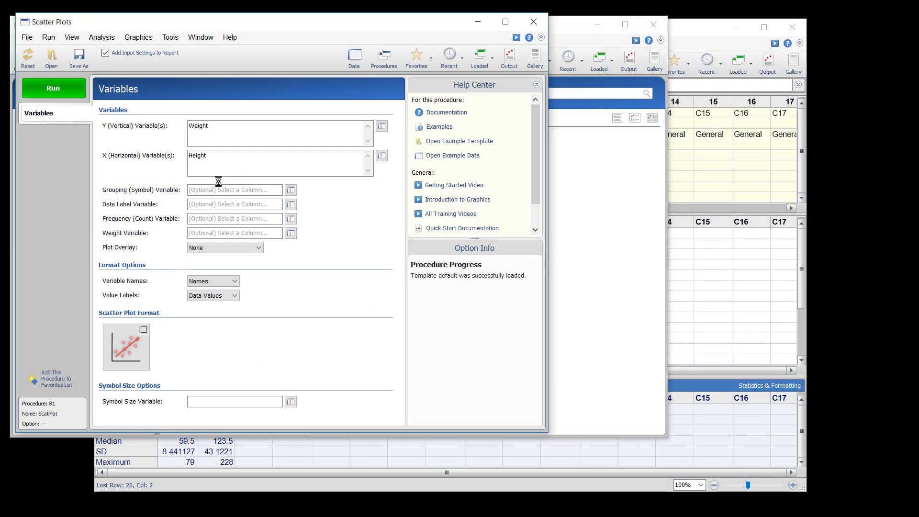
{"action": "left_click", "coordinate": [144, 330]}
{"action": "left_click", "coordinate": [50, 87]}
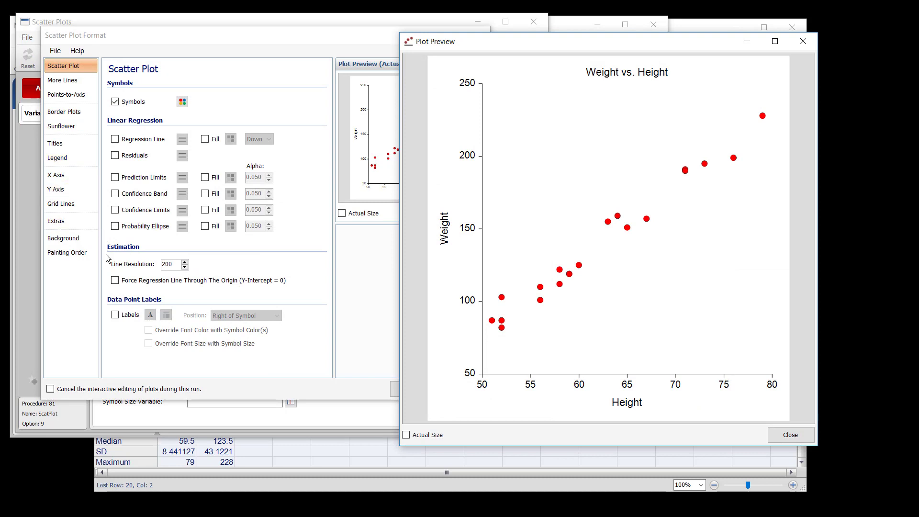
Step: Add an extra line to the scatter plot from X 50, Y 150 to X 80, Y 150
{"action": "left_click", "coordinate": [55, 223]}
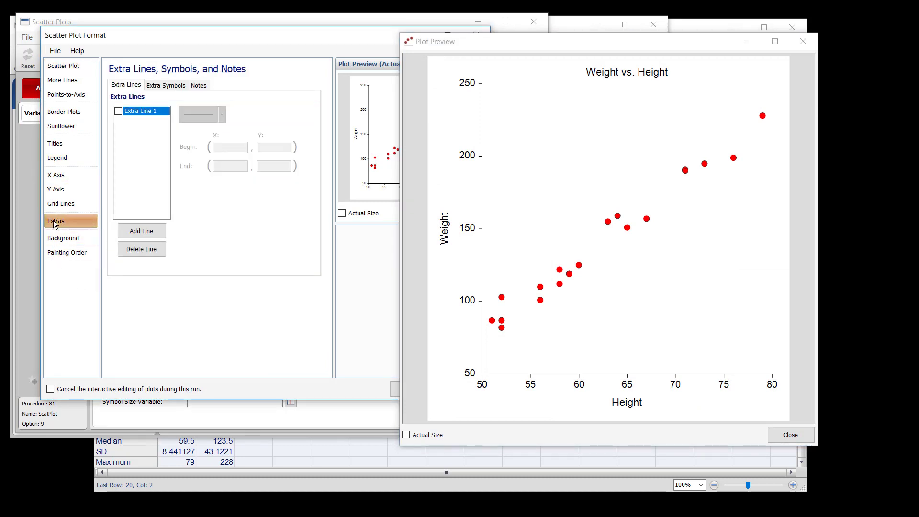
{"action": "left_click", "coordinate": [118, 111]}
{"action": "left_click", "coordinate": [219, 147]}
{"action": "type", "text": "50"}
{"action": "left_click", "coordinate": [239, 166]}
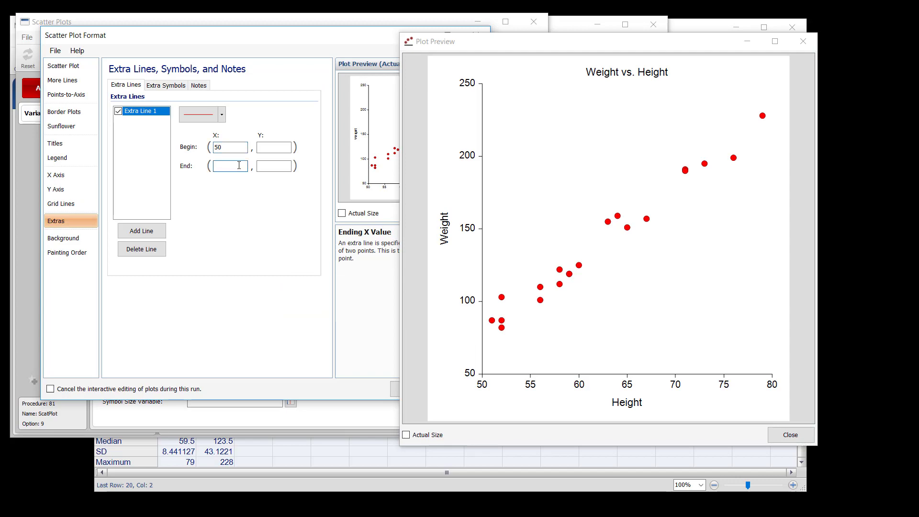
{"action": "type", "text": "80"}
{"action": "left_click", "coordinate": [279, 148]}
{"action": "type", "text": "15"}
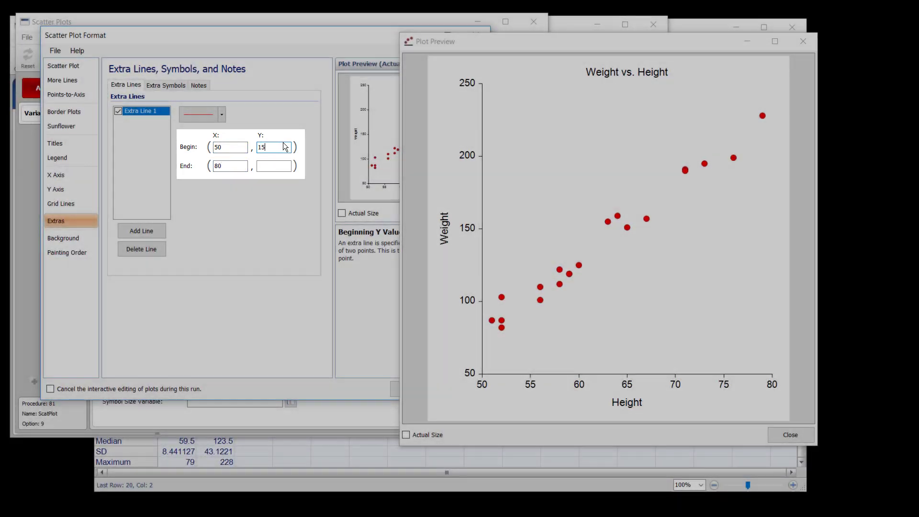
{"action": "type", "text": "0"}
{"action": "left_click", "coordinate": [276, 163]}
{"action": "type", "text": "15"}
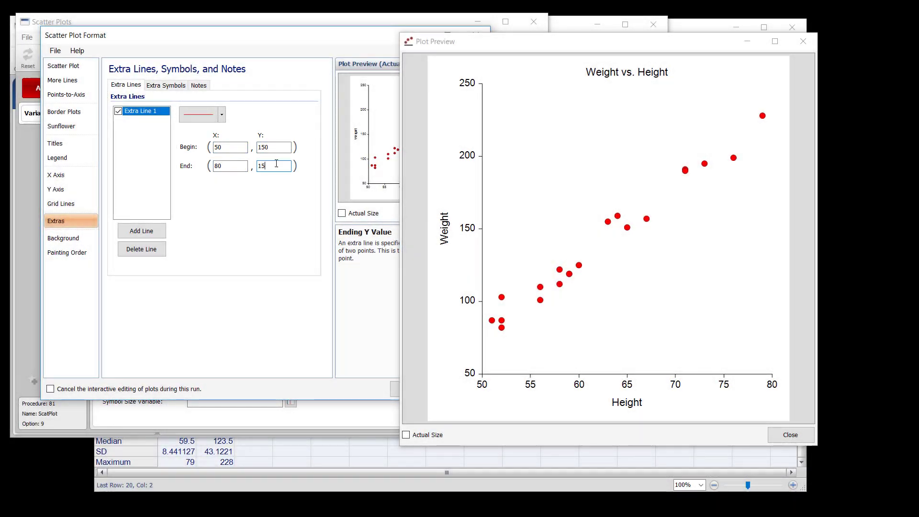
{"action": "type", "text": "0"}
Step: Add an extra cyan circle symbol to the scatter plot at X 65, Y 200
{"action": "left_click", "coordinate": [163, 86]}
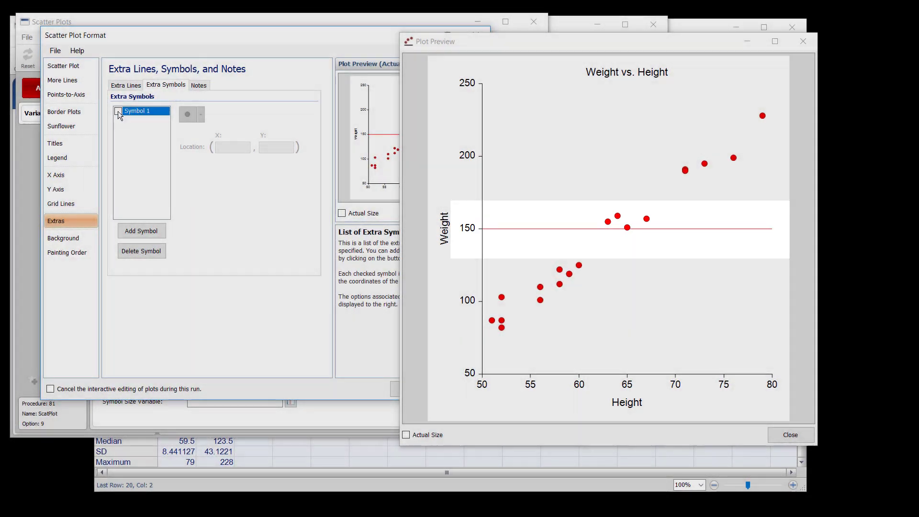
{"action": "left_click", "coordinate": [117, 111]}
{"action": "left_click", "coordinate": [200, 116]}
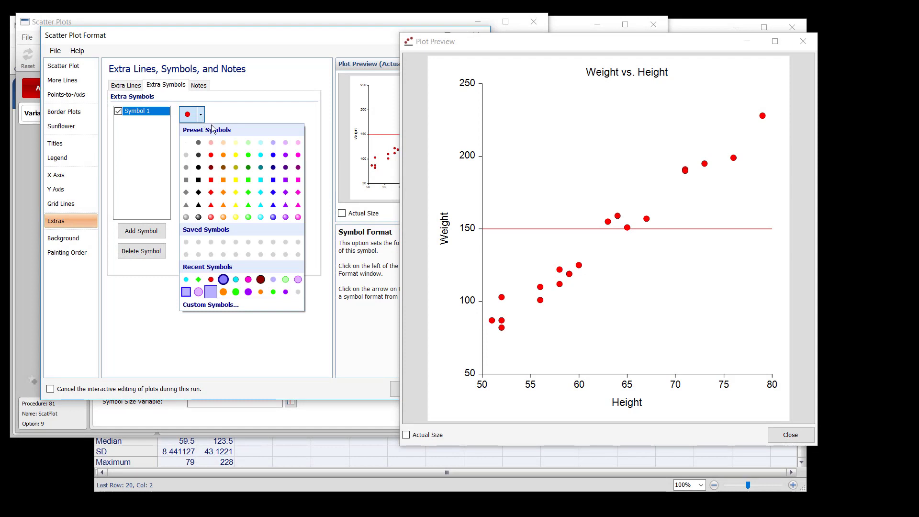
{"action": "left_click", "coordinate": [260, 155]}
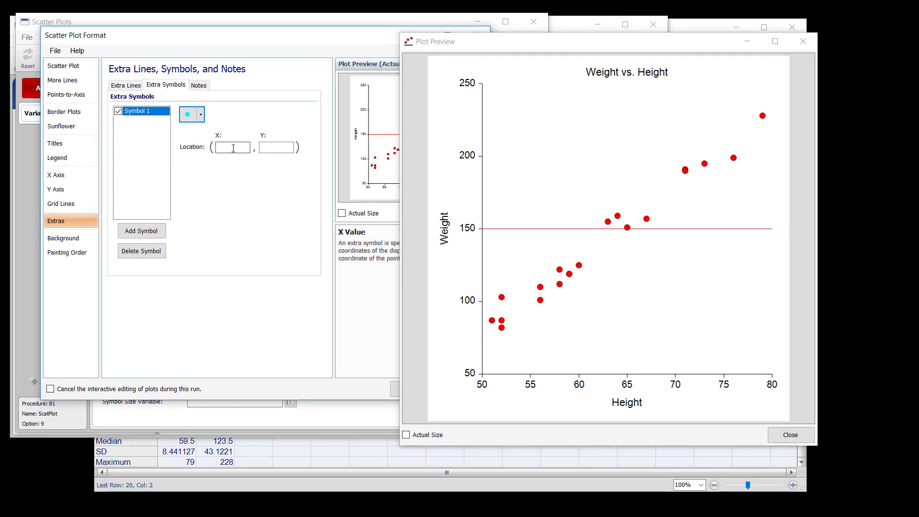
{"action": "left_click", "coordinate": [233, 148]}
{"action": "left_click", "coordinate": [273, 149]}
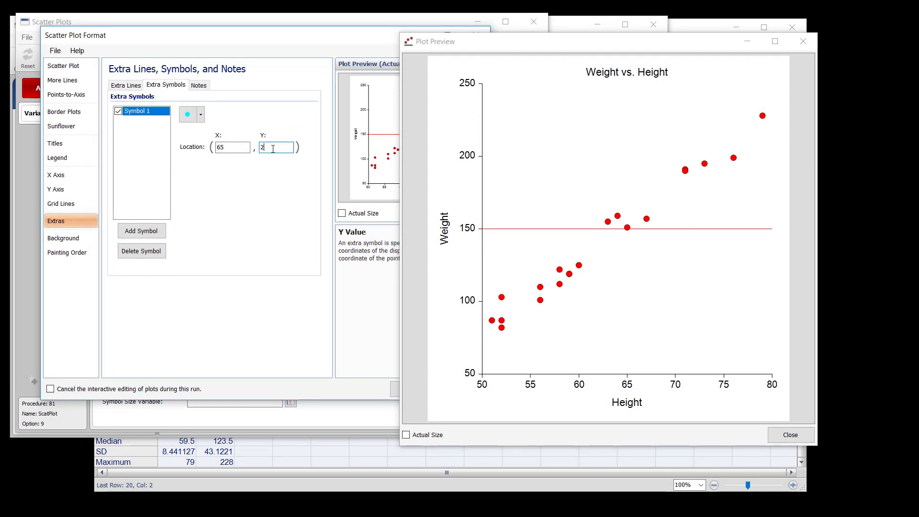
Step: Add a note to the scatter plot at X 65, Y 200 with the text "Point A"
{"action": "left_click", "coordinate": [198, 86]}
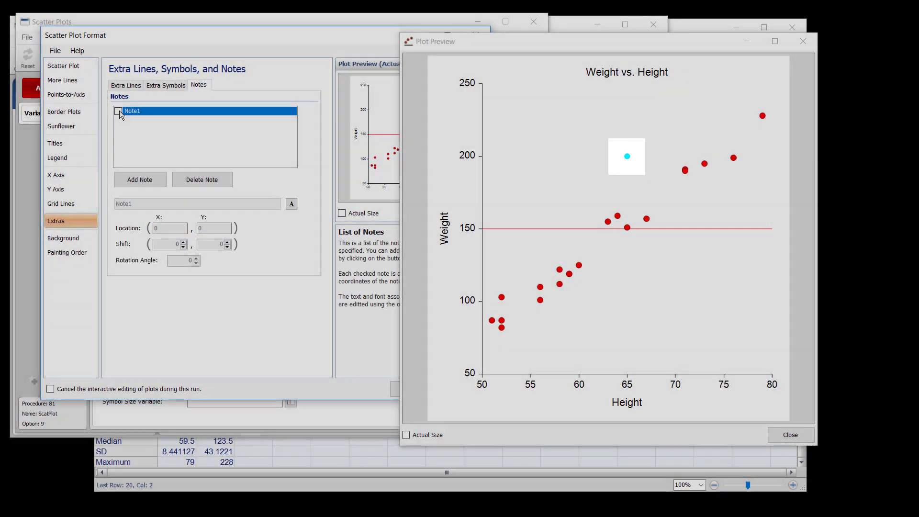
{"action": "left_click", "coordinate": [118, 111]}
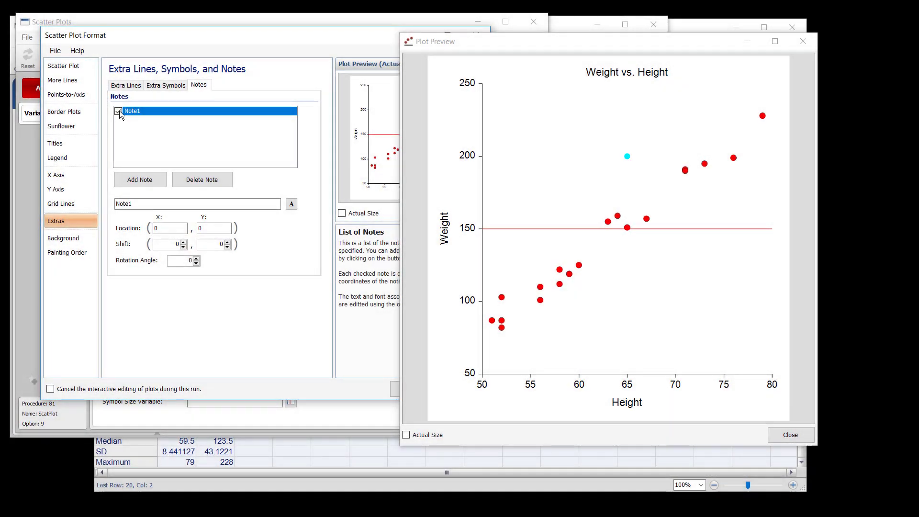
{"action": "left_click", "coordinate": [161, 228]}
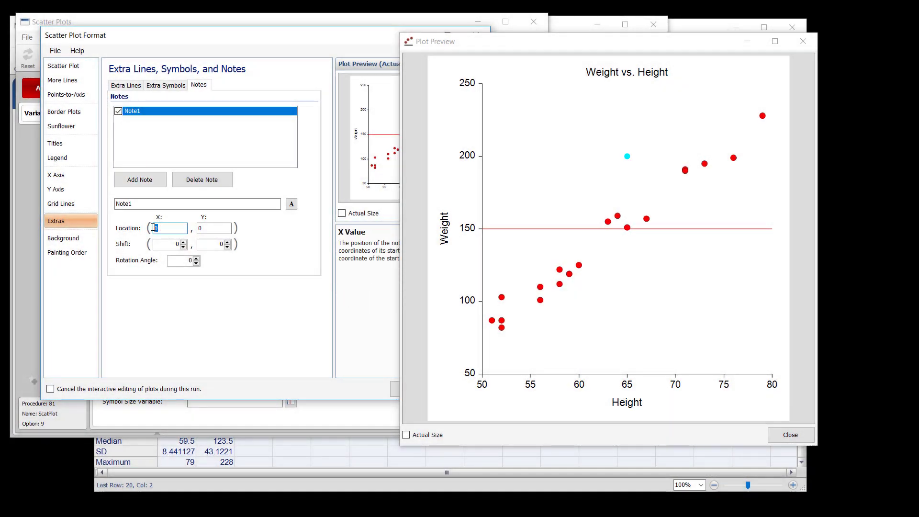
{"action": "type", "text": "65"}
{"action": "key", "text": "Tab"}
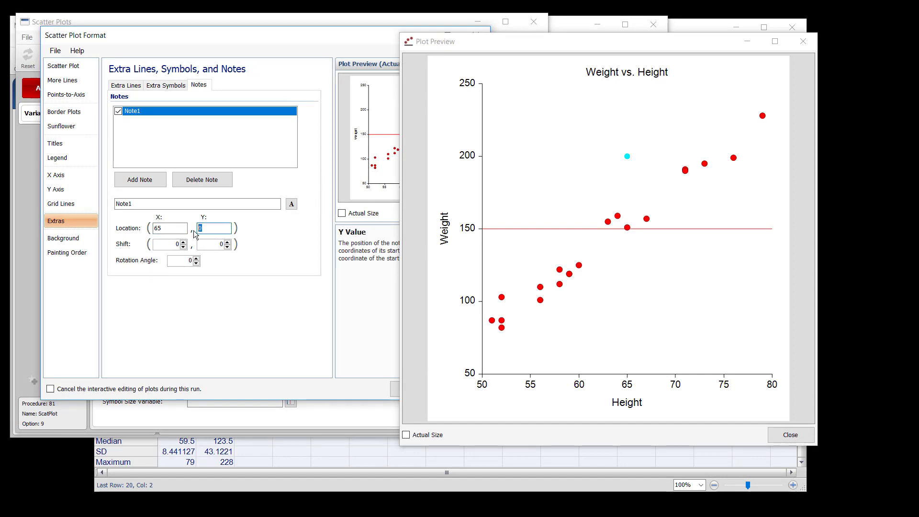
{"action": "type", "text": "200"}
{"action": "left_click", "coordinate": [144, 204]}
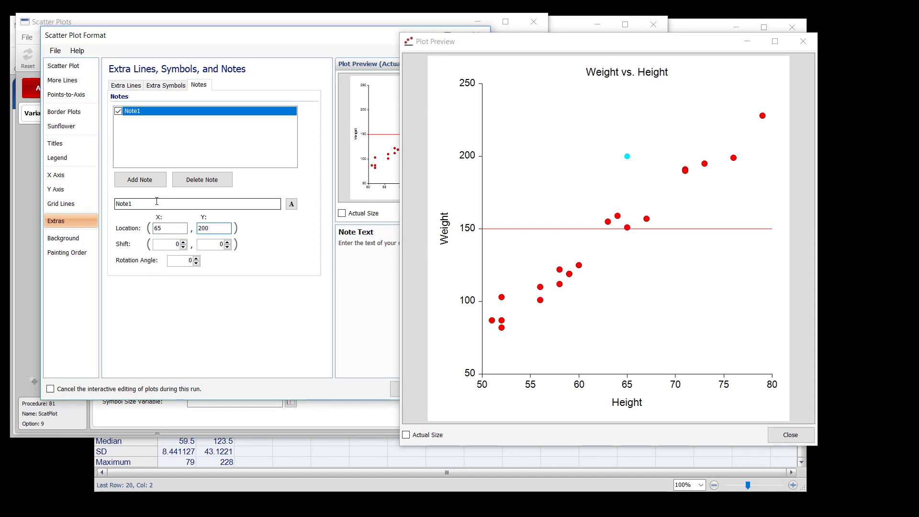
{"action": "left_click_drag", "start_coordinate": [146, 203], "coordinate": [106, 200]}
{"action": "type", "text": "Point A"}
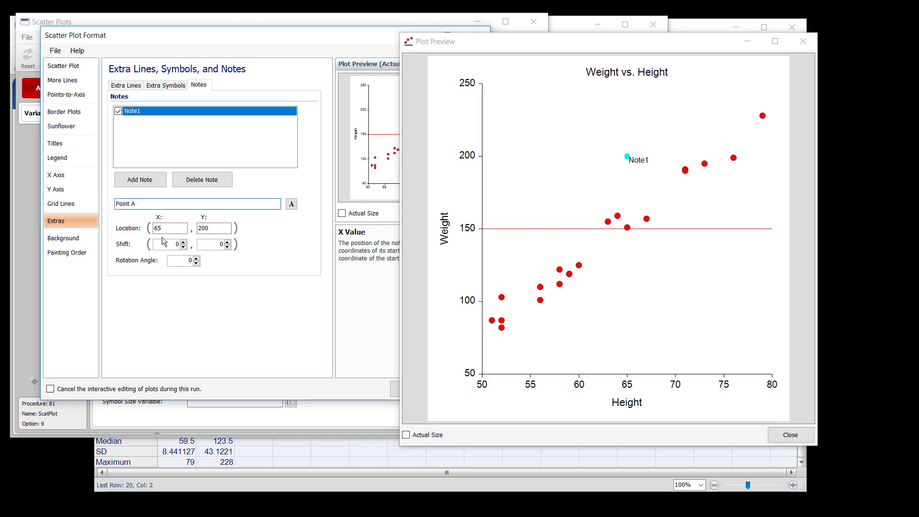
Step: Set the horizontal shift of the Point A note to 8 pixels
{"action": "left_click", "coordinate": [184, 242]}
{"action": "left_click", "coordinate": [183, 243]}
{"action": "left_click", "coordinate": [183, 242]}
{"action": "left_click", "coordinate": [183, 242]}
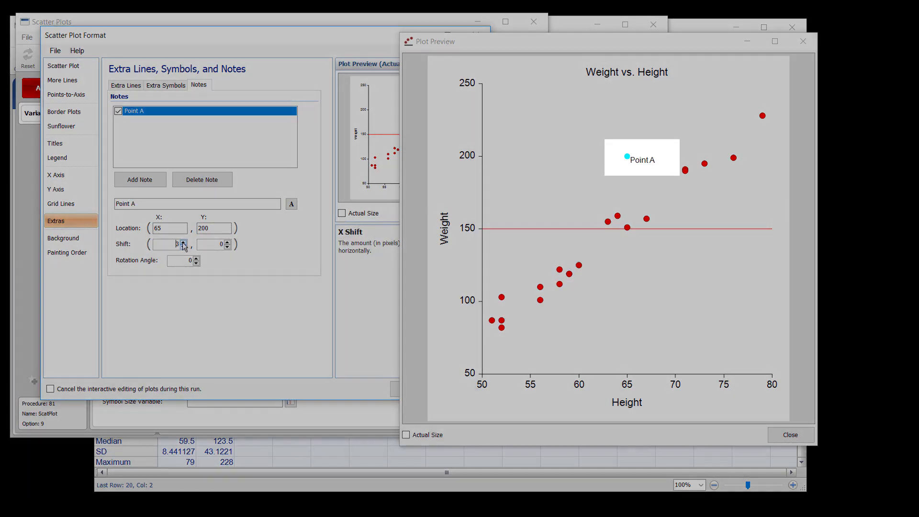
{"action": "left_click", "coordinate": [183, 242]}
{"action": "left_click", "coordinate": [184, 243]}
{"action": "left_click", "coordinate": [183, 243]}
{"action": "left_click", "coordinate": [184, 242]}
{"action": "left_click", "coordinate": [183, 243]}
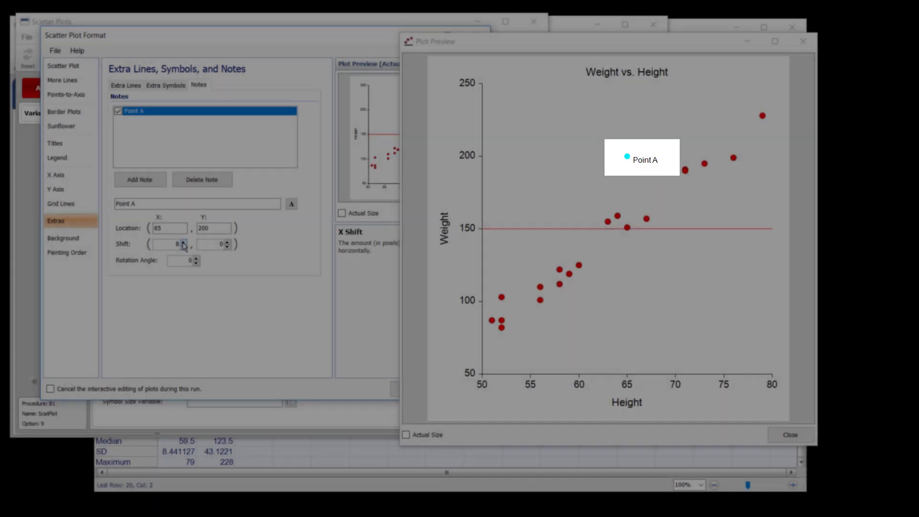